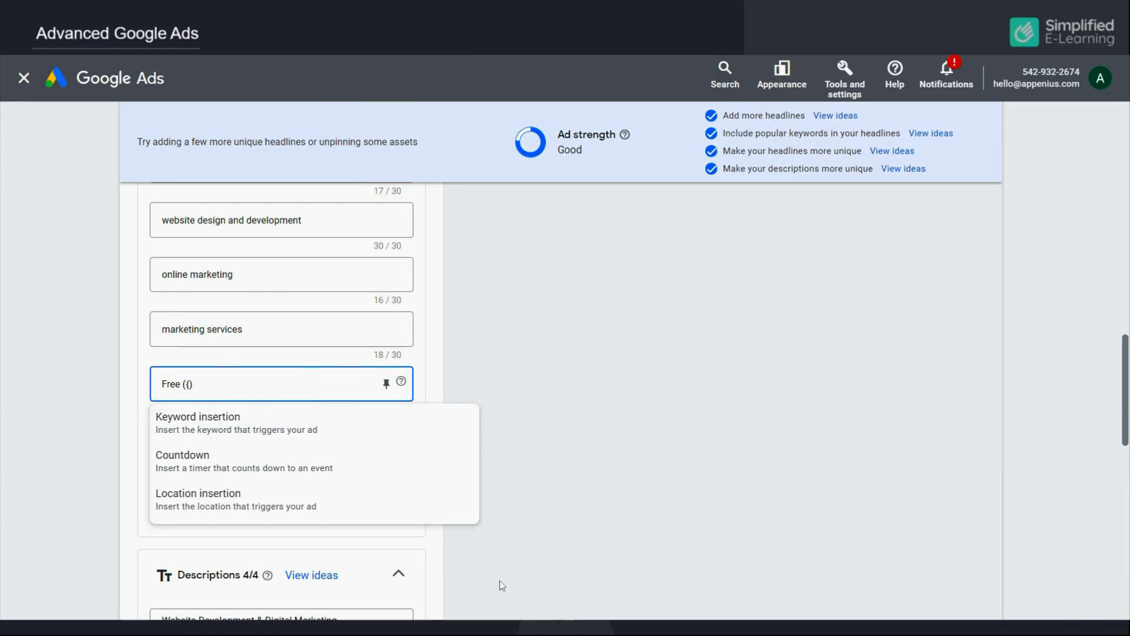
Insert a keyword insertion with the default text "Digital Marketing" inside the parentheses of the "Free" headline
click(224, 427)
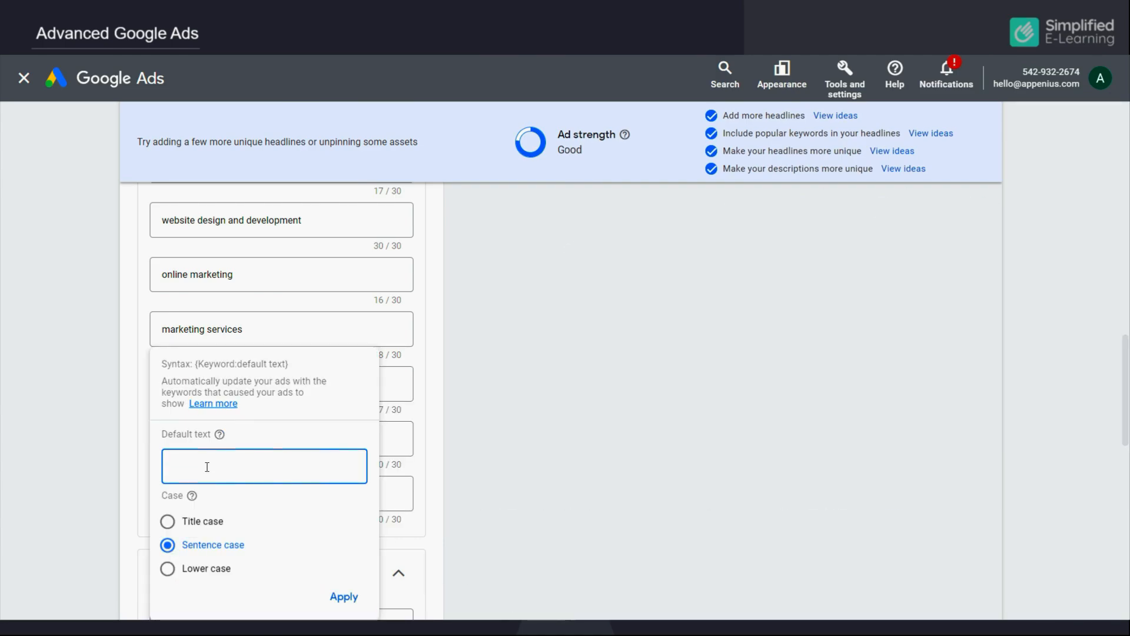
text(Digit)
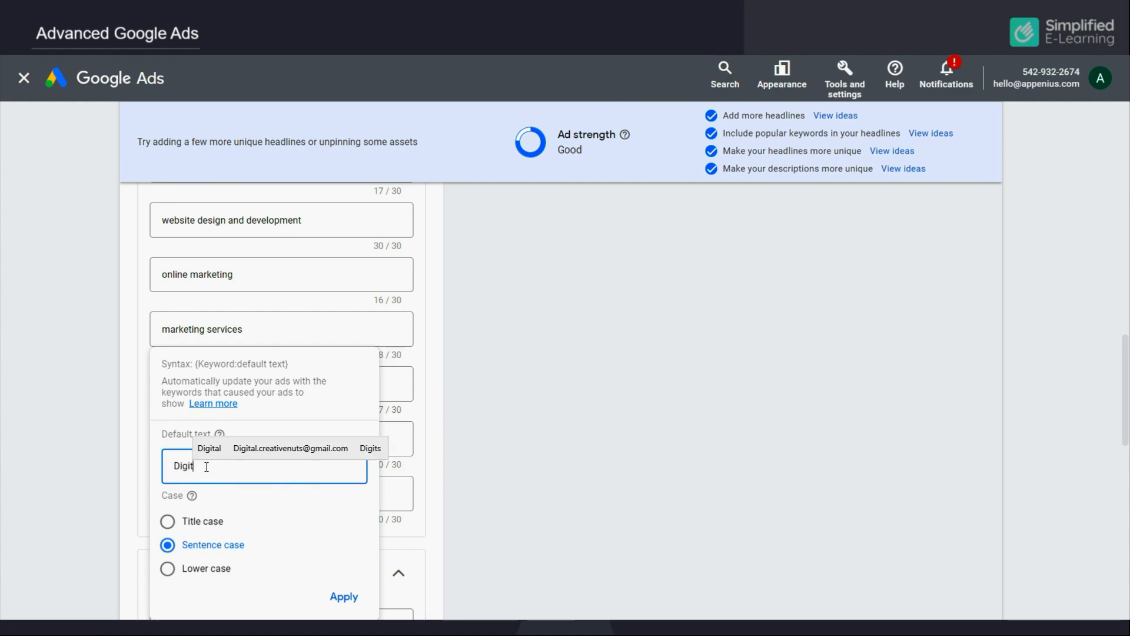
text(al Marketing)
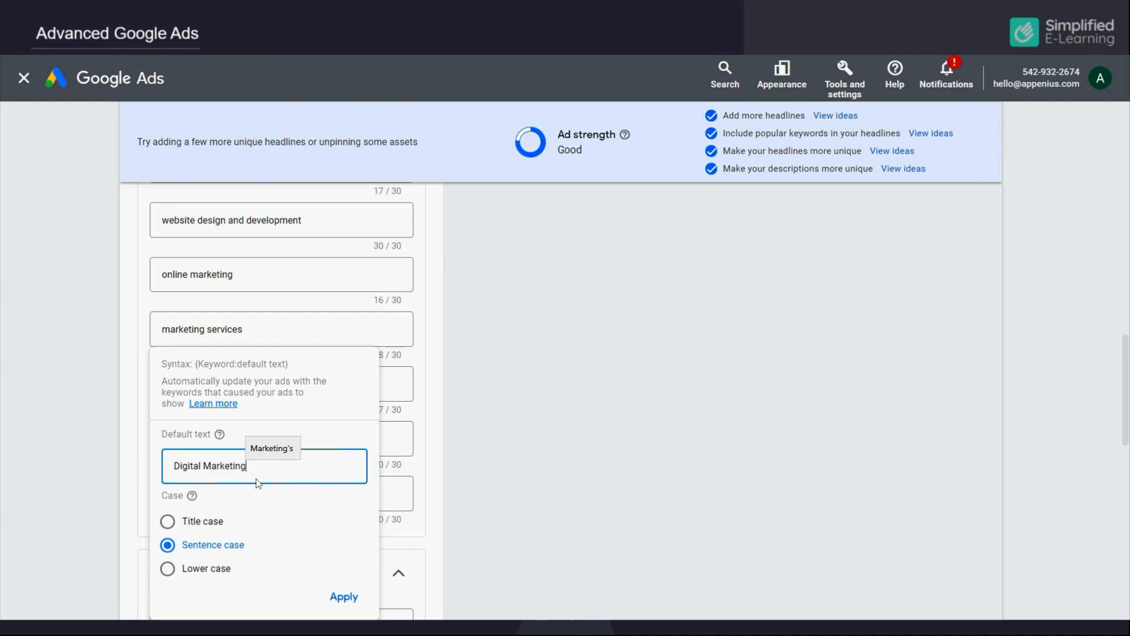
click(341, 596)
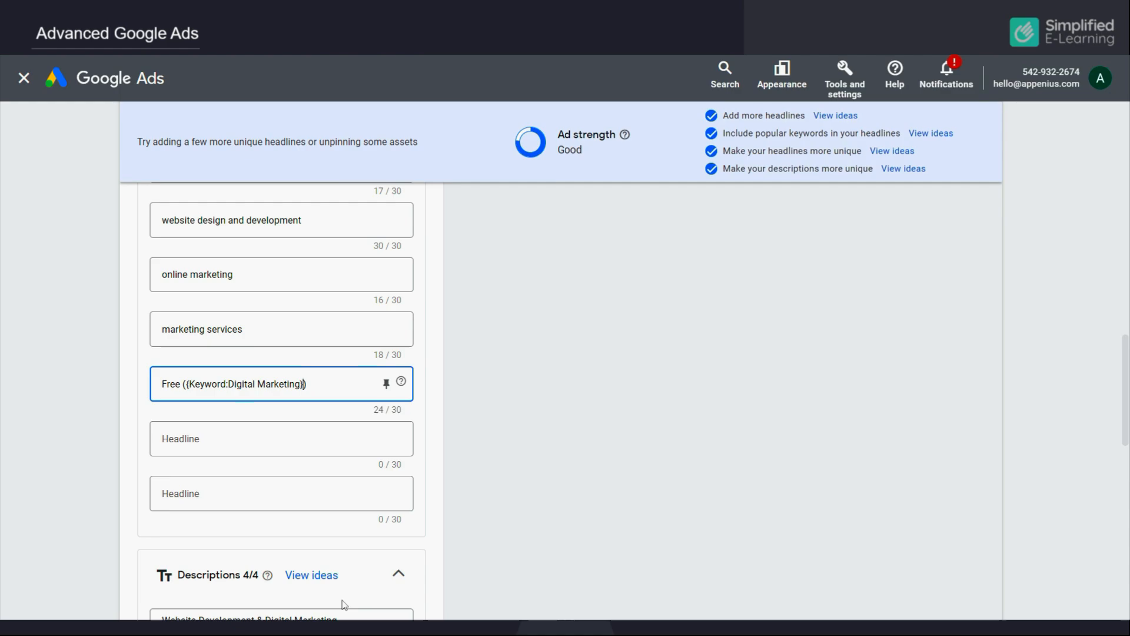
Pin the "Free" keyword headline to position 1 and check it in the ad preview
click(387, 386)
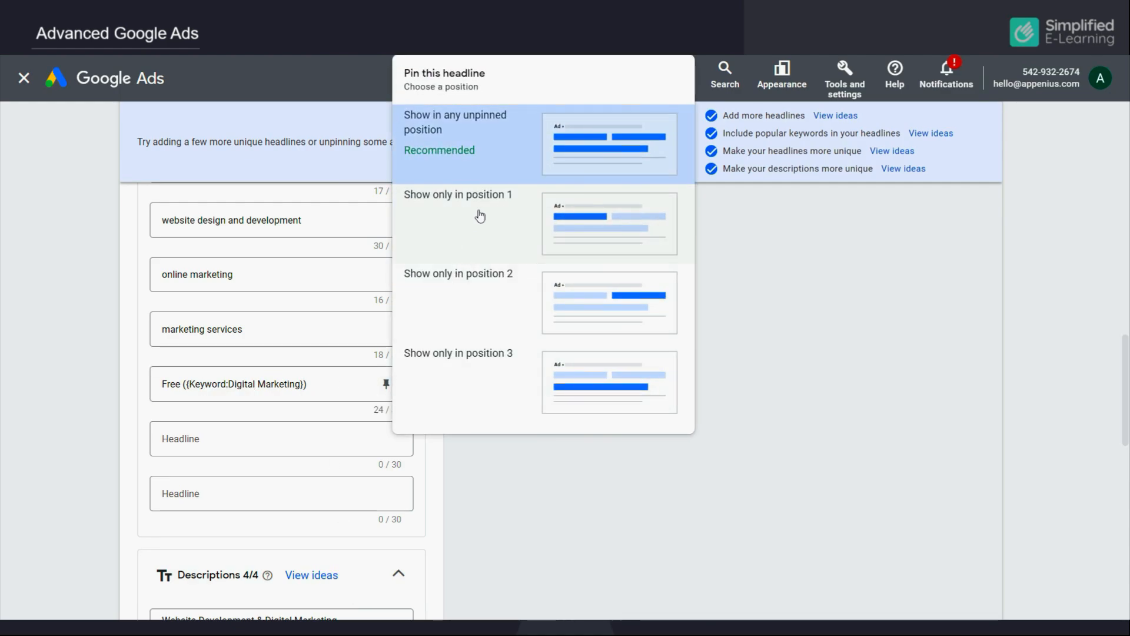
click(481, 216)
scroll(648, 360, up, 20)
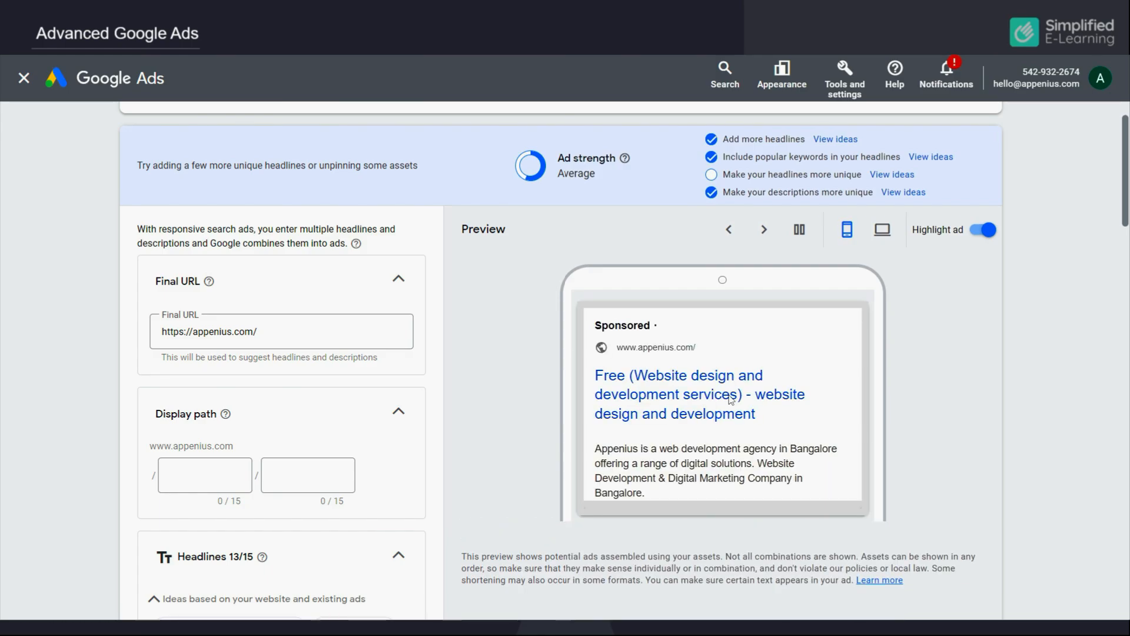
Enter "Offer end in ()" in the first empty headline below the keyword headline
scroll(465, 424, down, 10)
scroll(465, 436, down, 7)
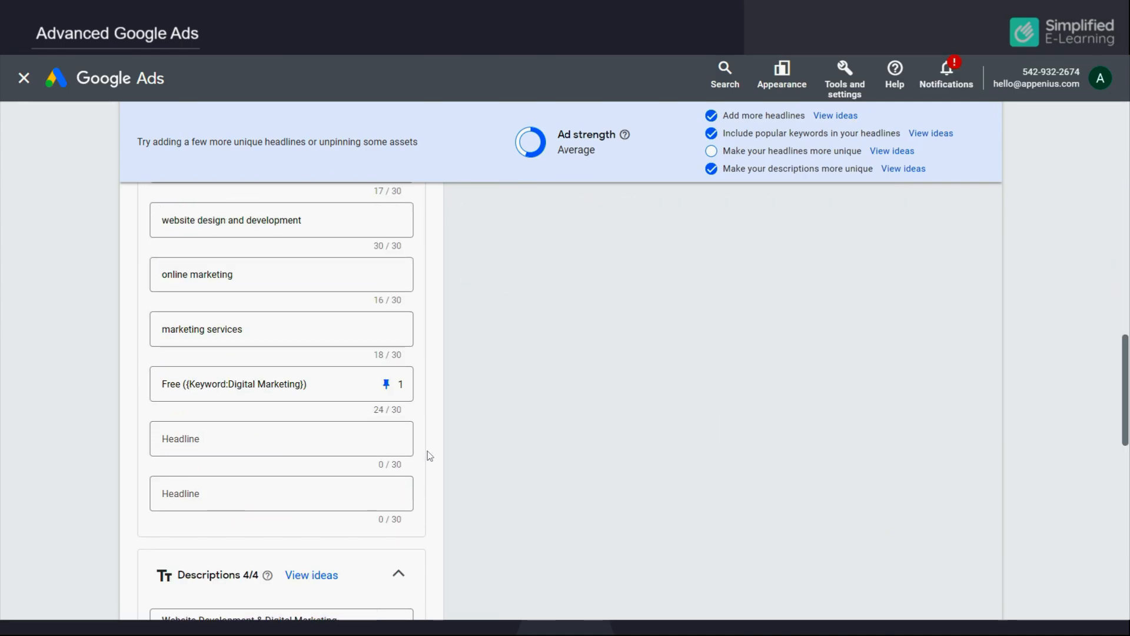
click(210, 439)
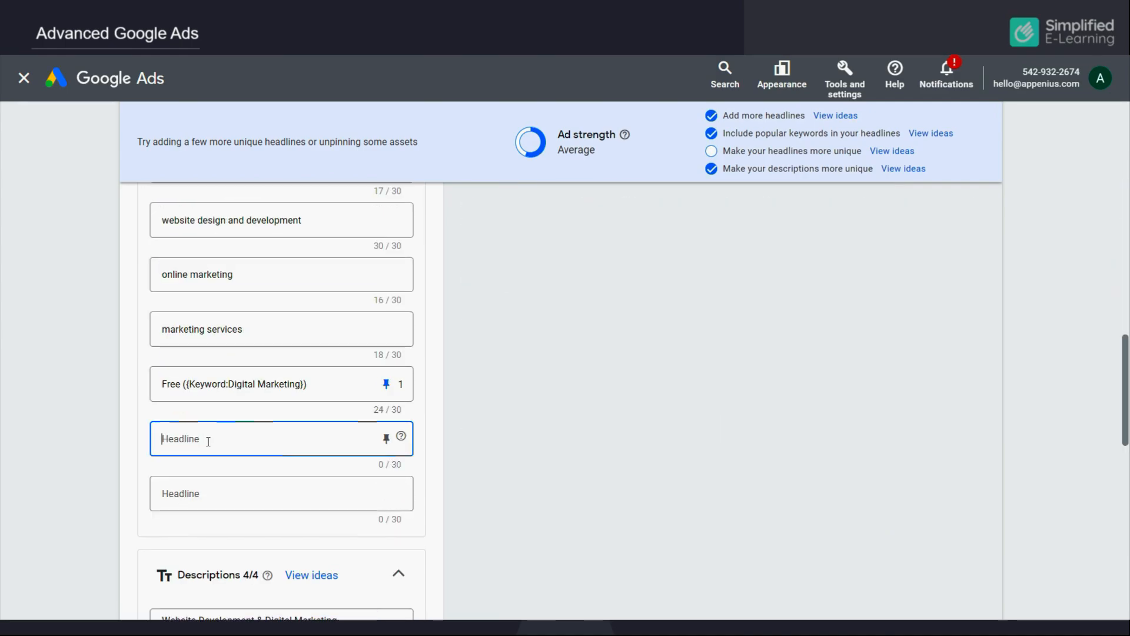
text(Offer end in )
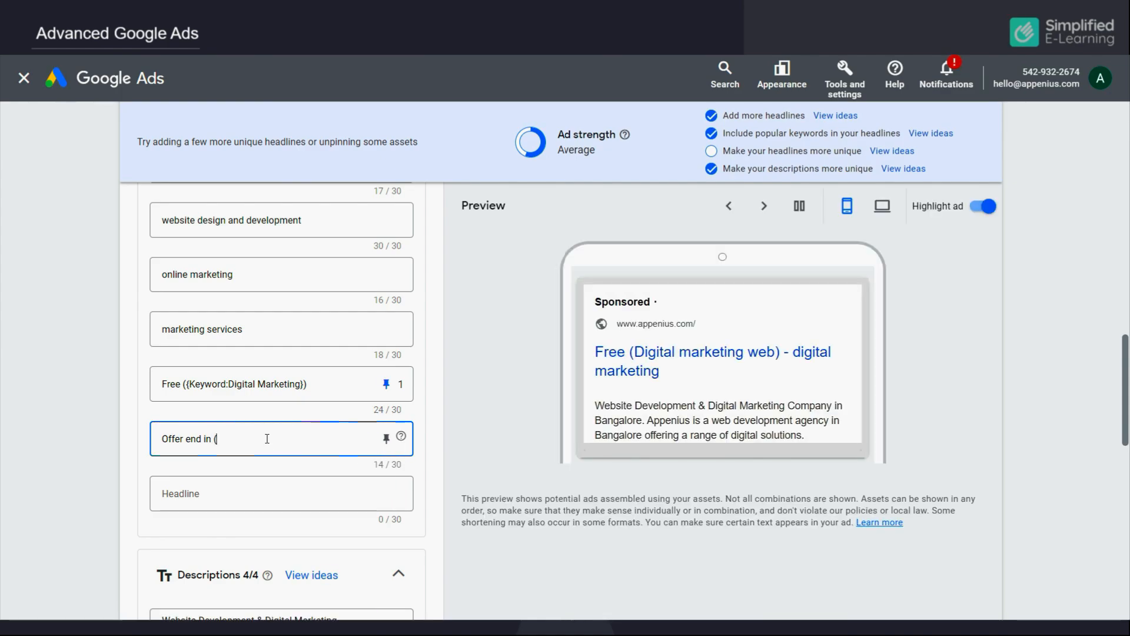
text(())
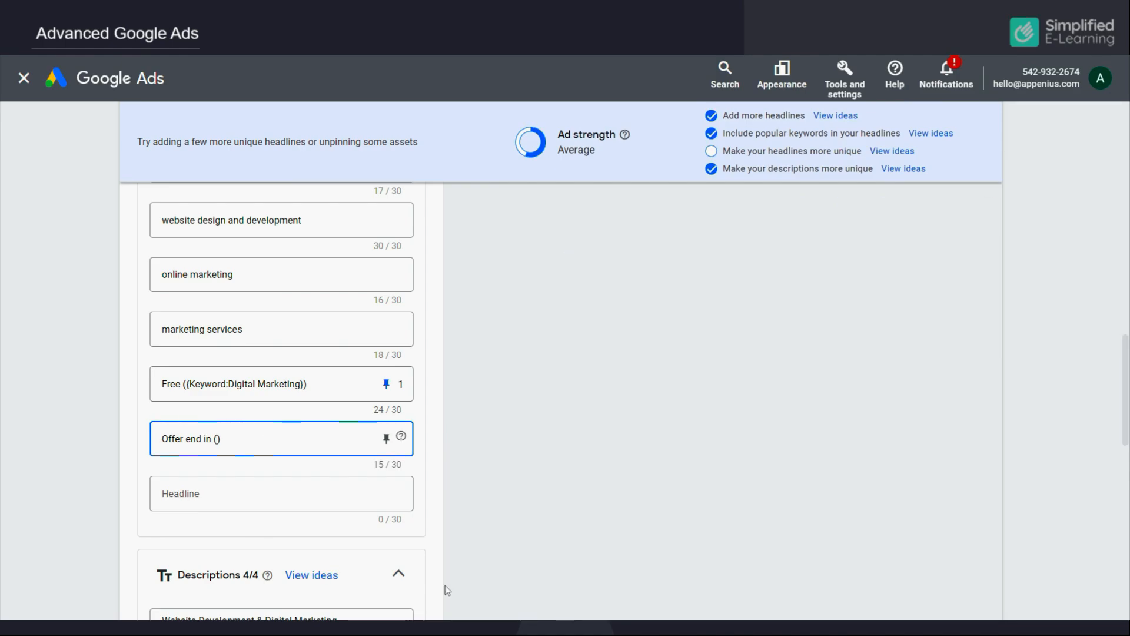
Insert a countdown ending 10 Dec 2023 in the ad viewer's time zone inside the parentheses and pin that headline to position 1
key(Left)
text({)
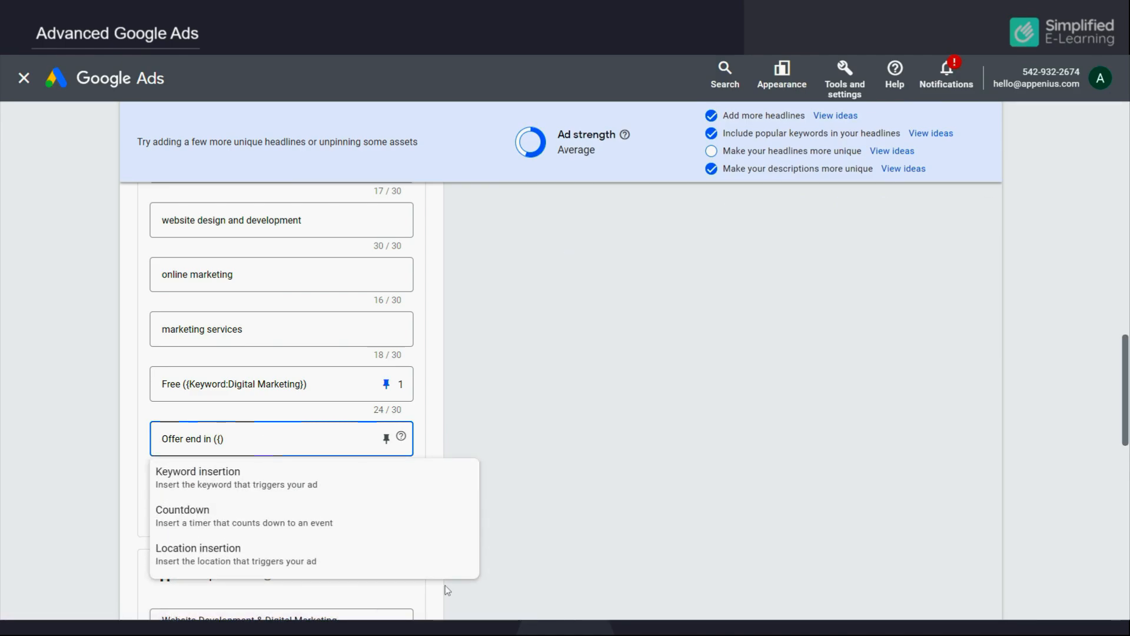
click(239, 516)
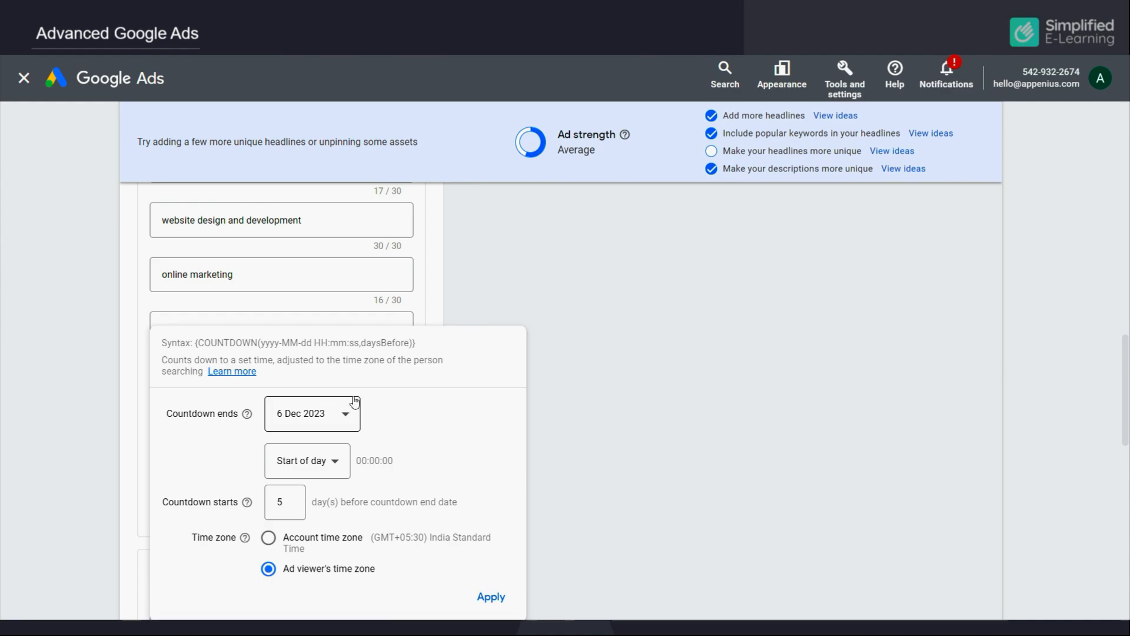
click(339, 414)
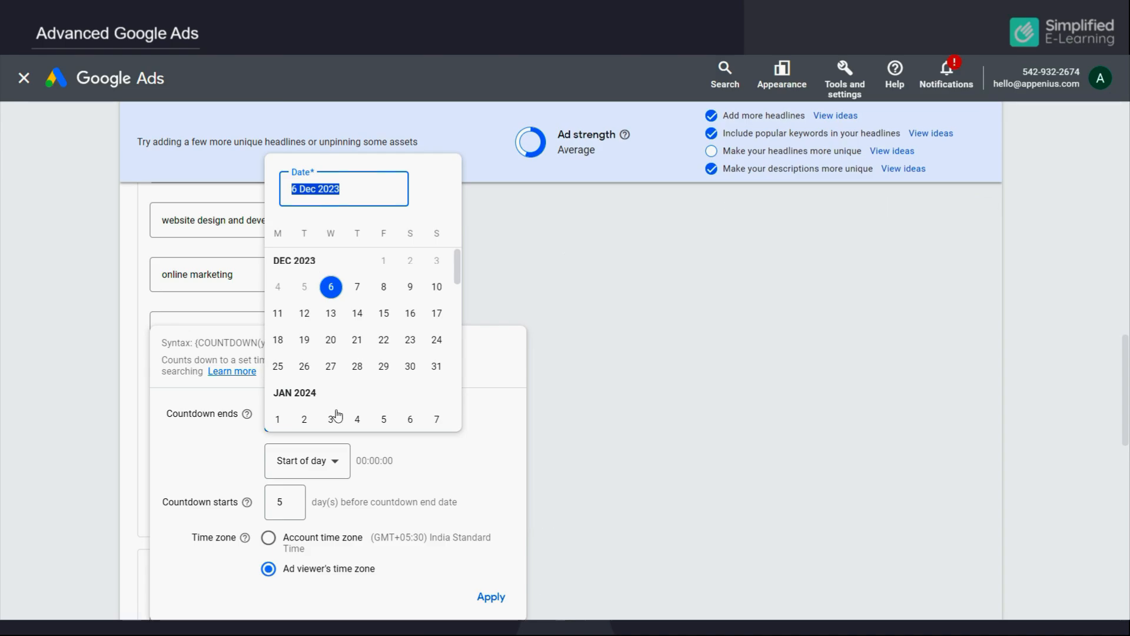
click(437, 287)
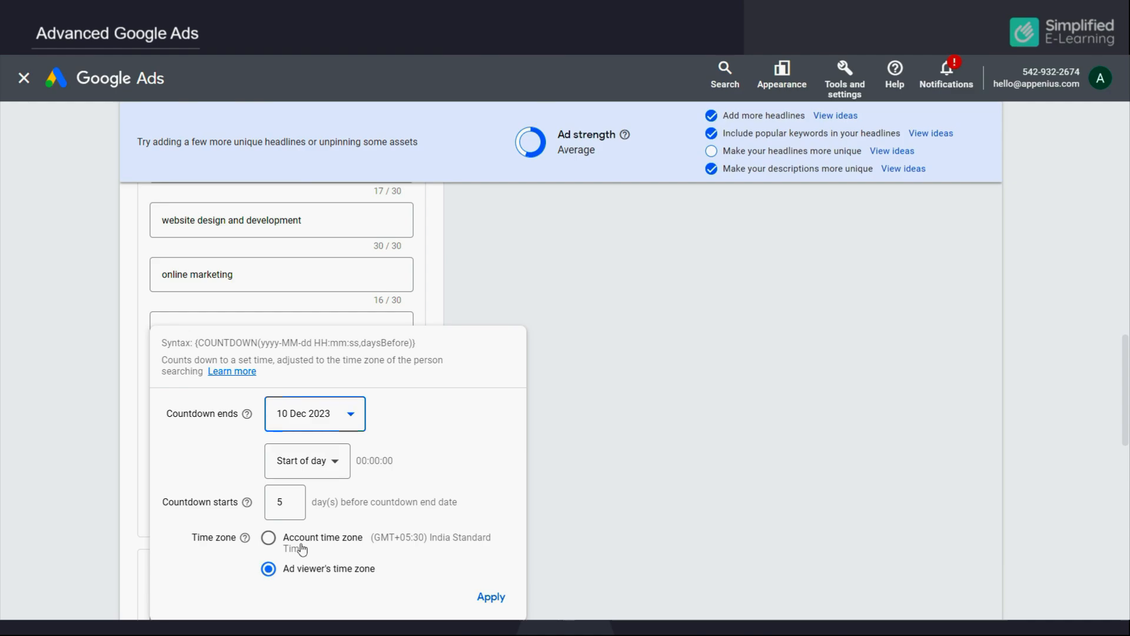
click(269, 539)
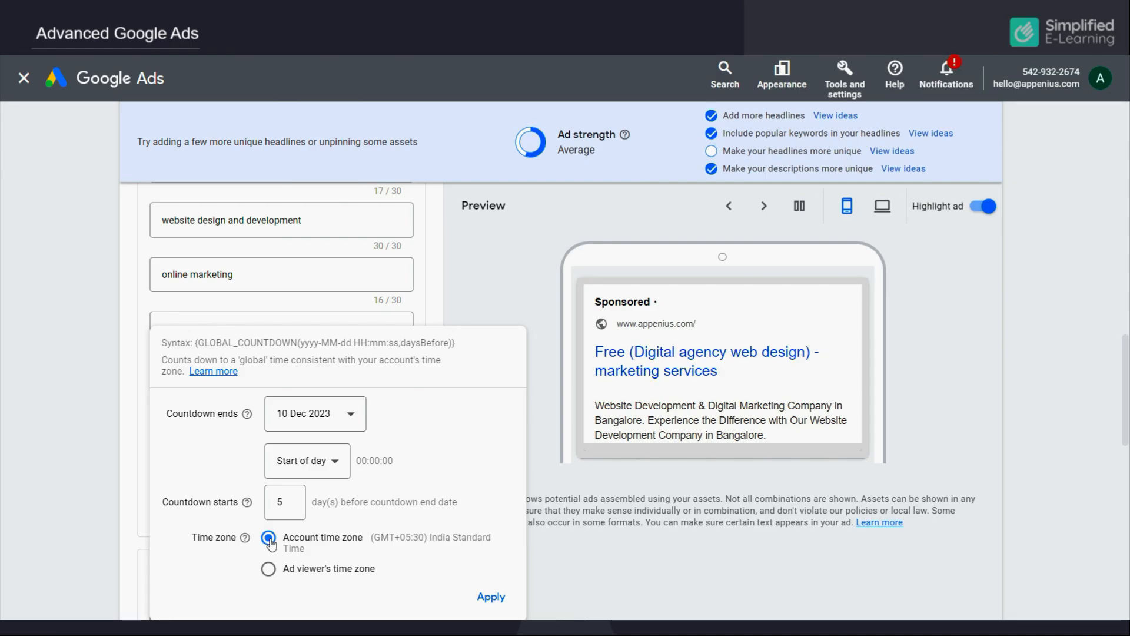
click(269, 570)
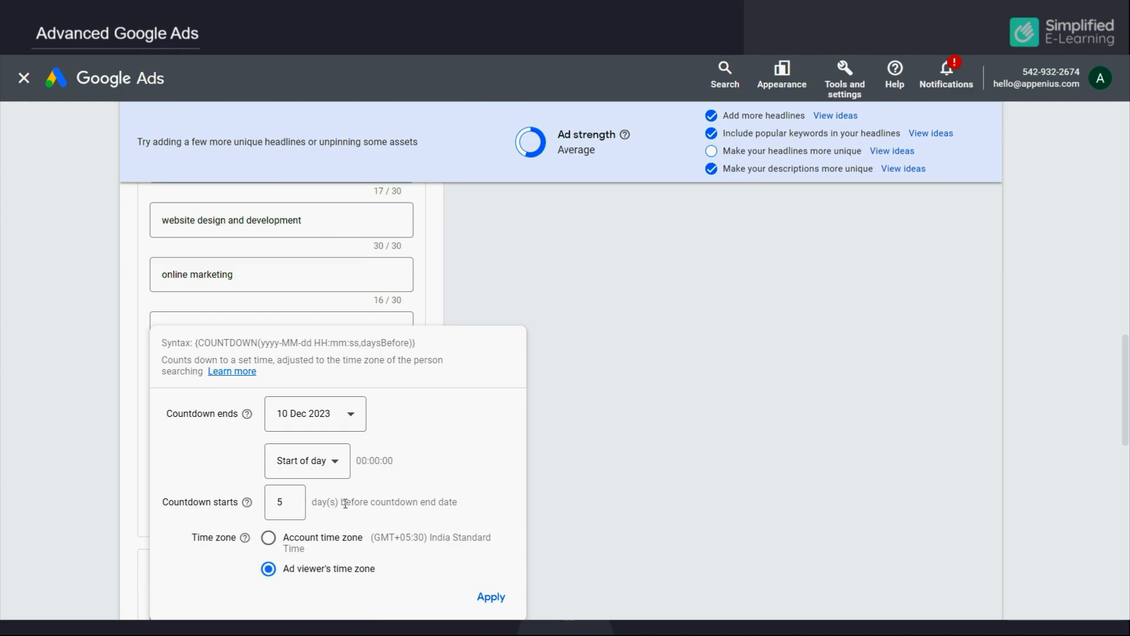
click(475, 602)
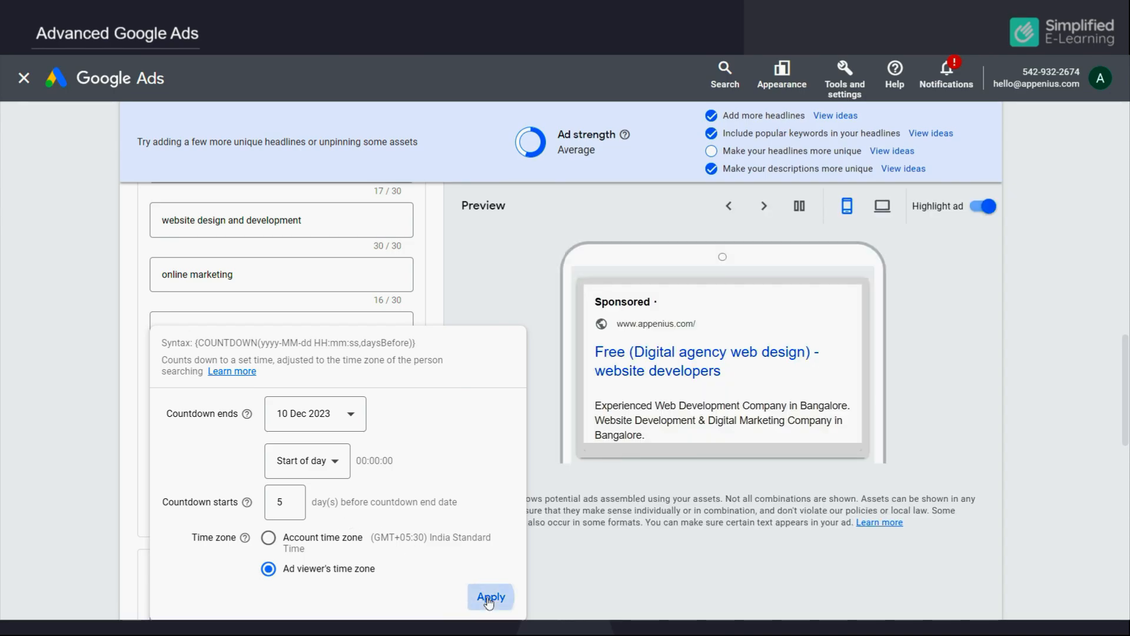
click(386, 440)
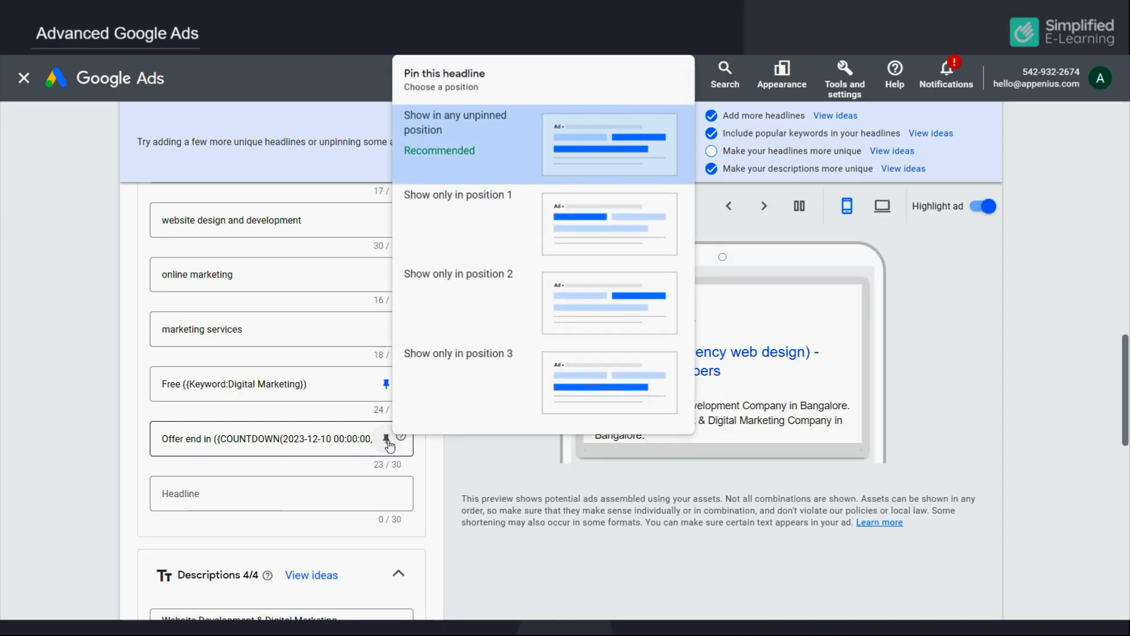
click(504, 198)
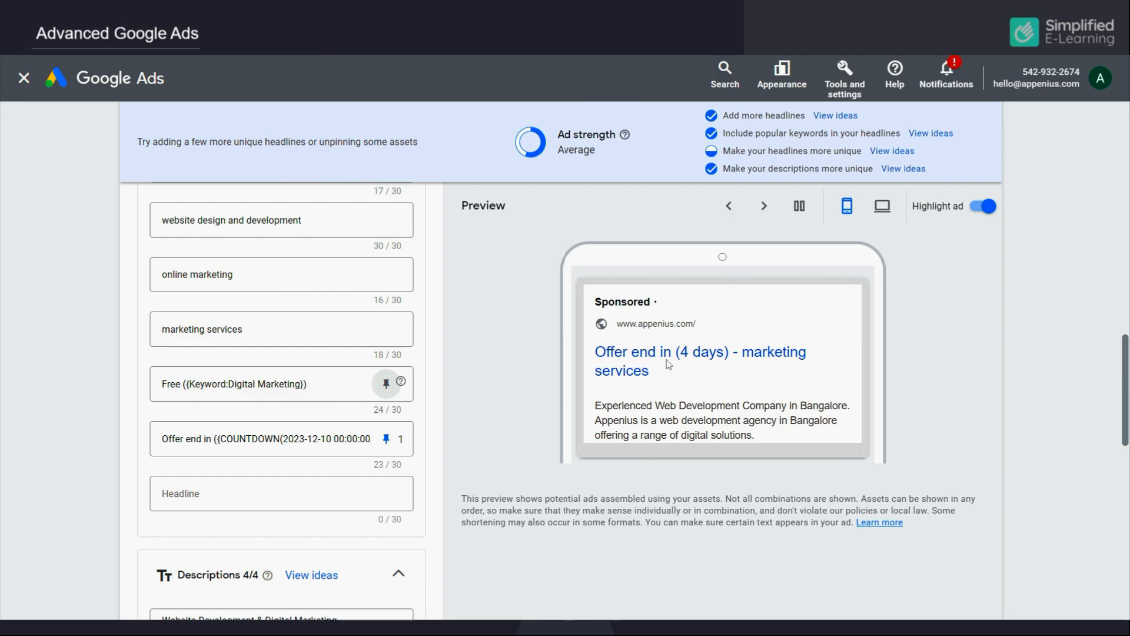
Change the end date of the countdown in the "Offer end in" headline to 8 Dec 2023
scroll(358, 343, down, 2)
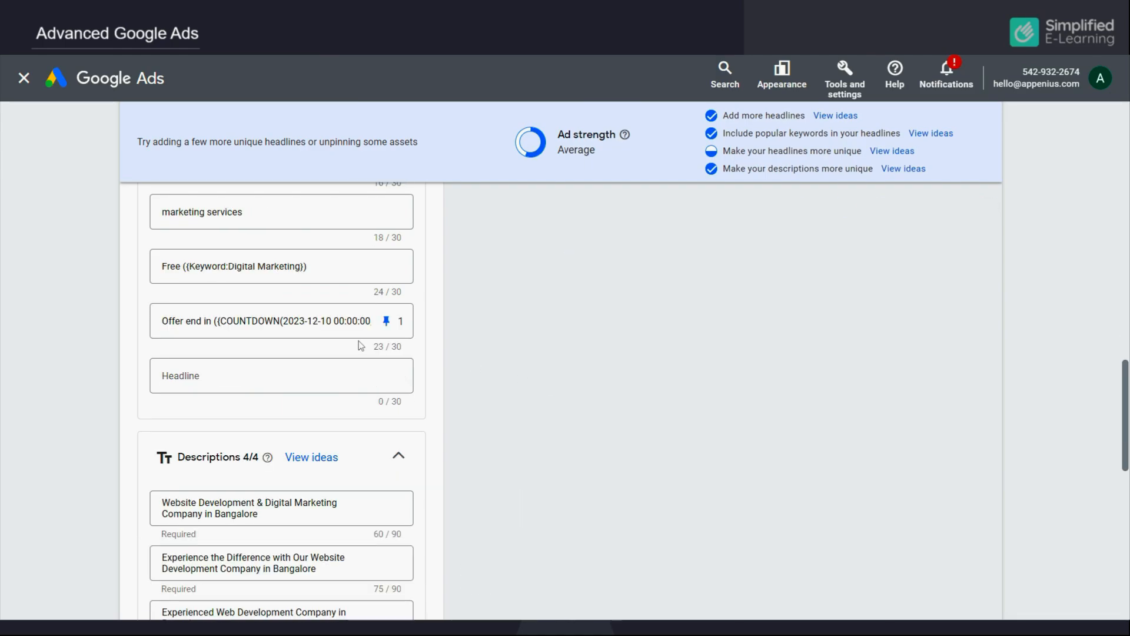
click(341, 321)
click(329, 414)
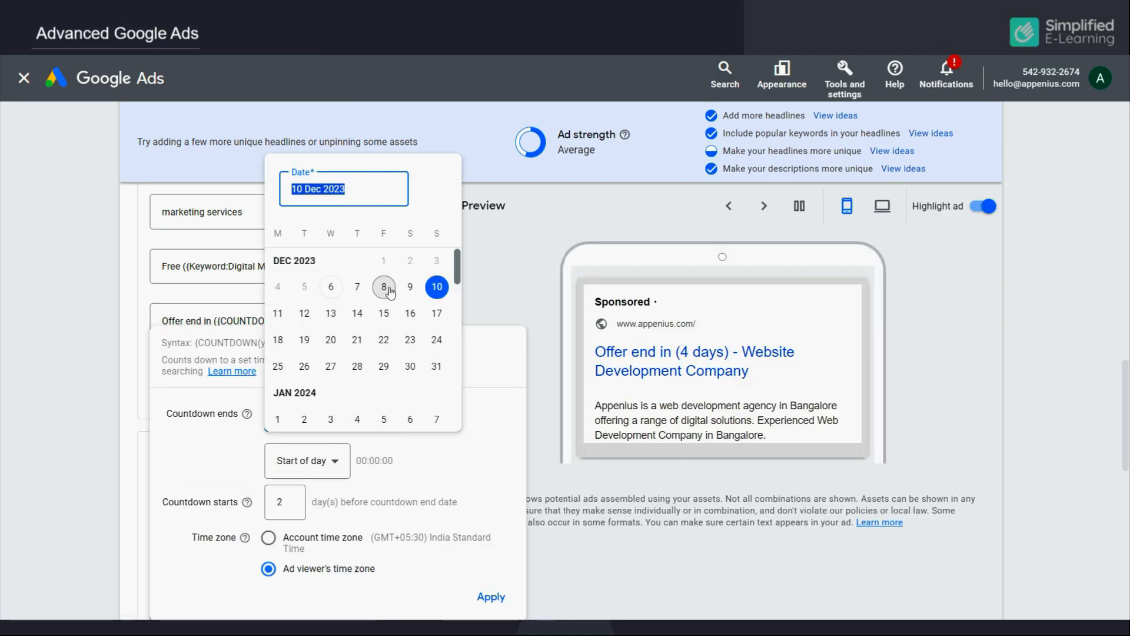
click(369, 304)
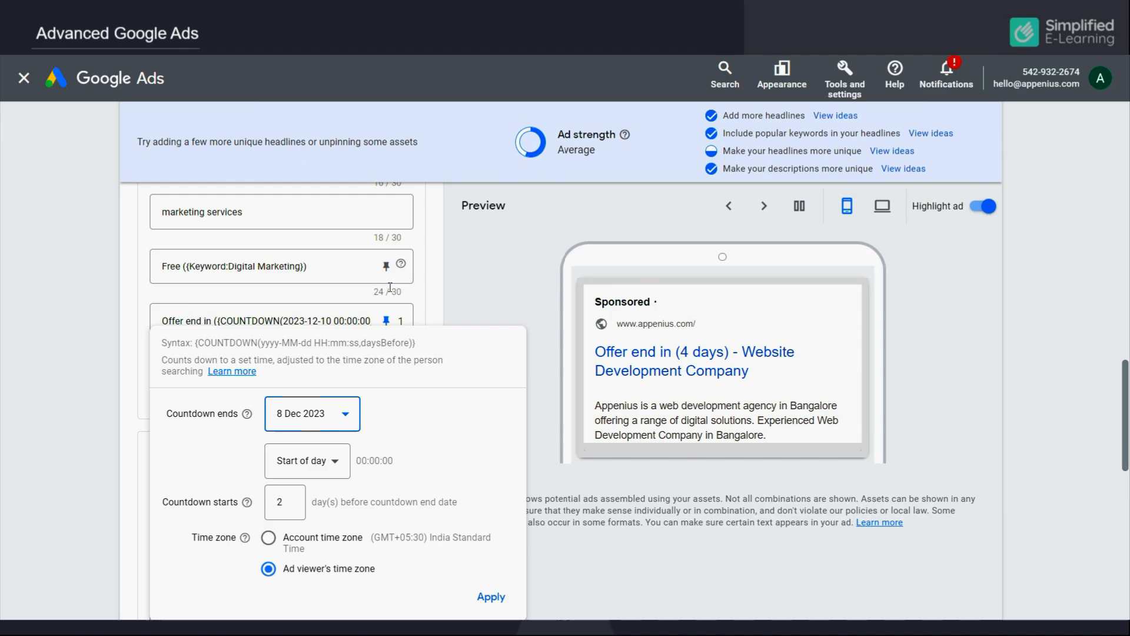
click(492, 597)
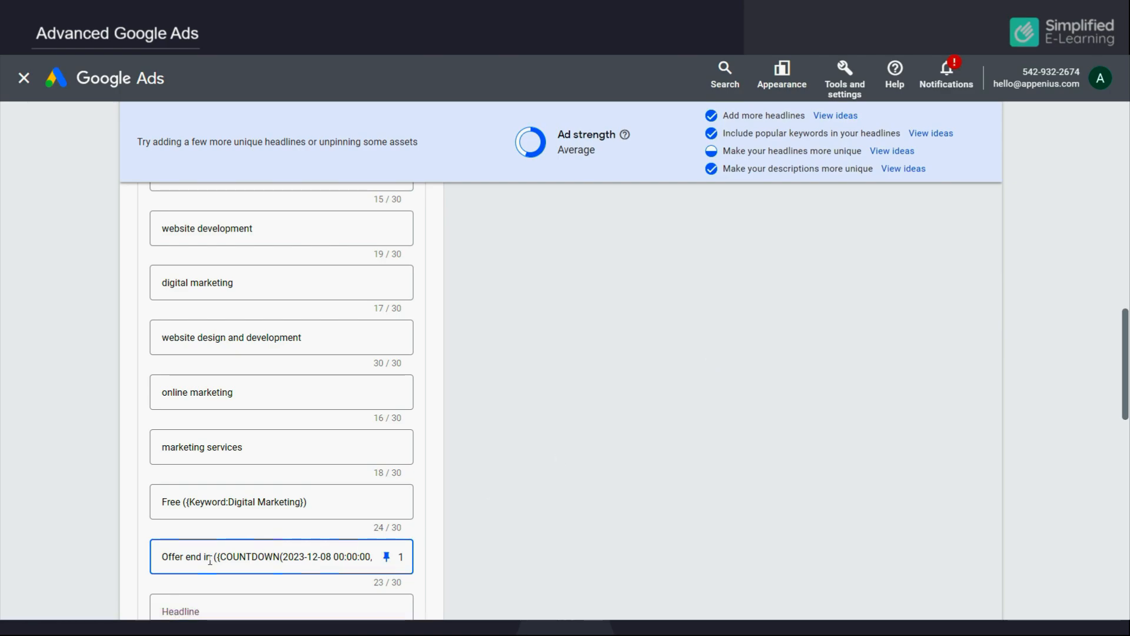
drag(211, 560, 162, 557)
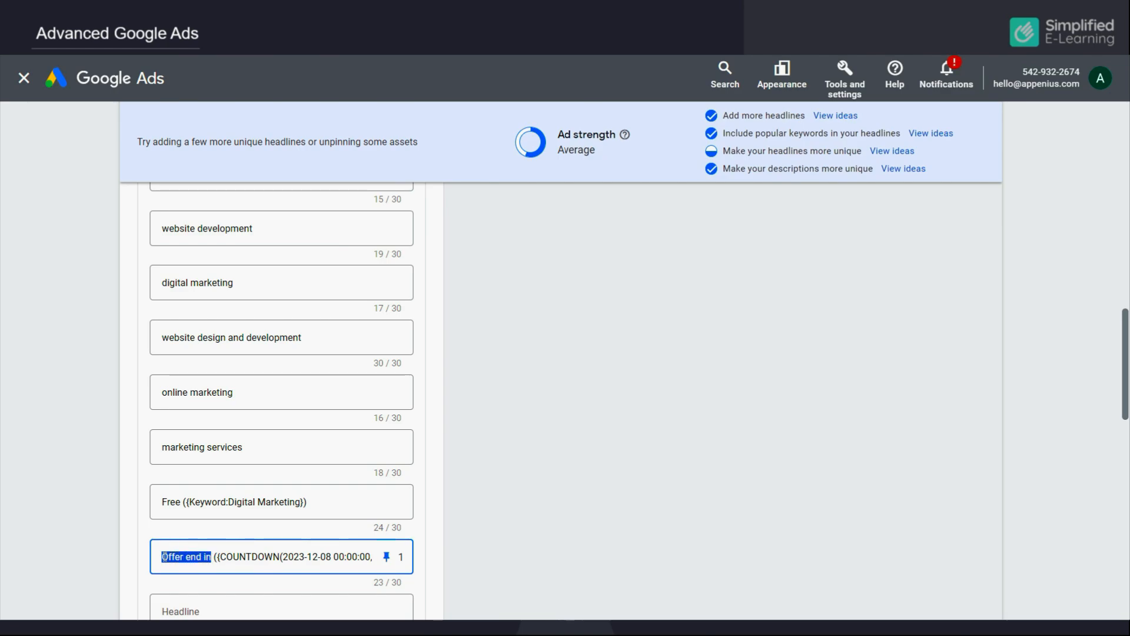
Start the last empty headline with the text "Located in"
scroll(285, 535, down, 2)
click(247, 493)
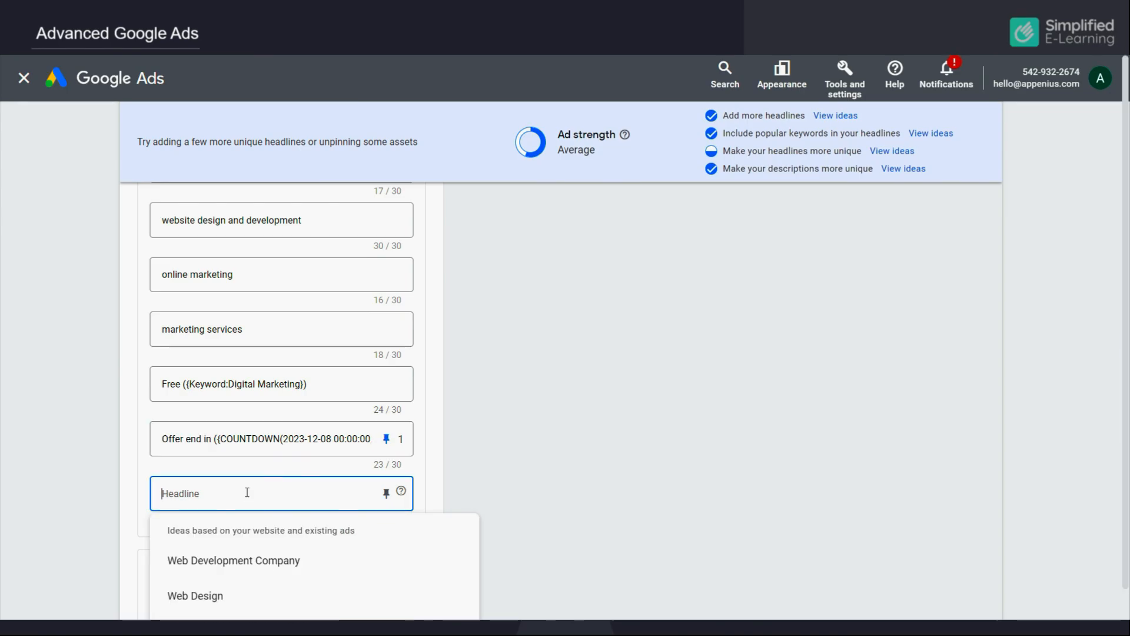
text(Located)
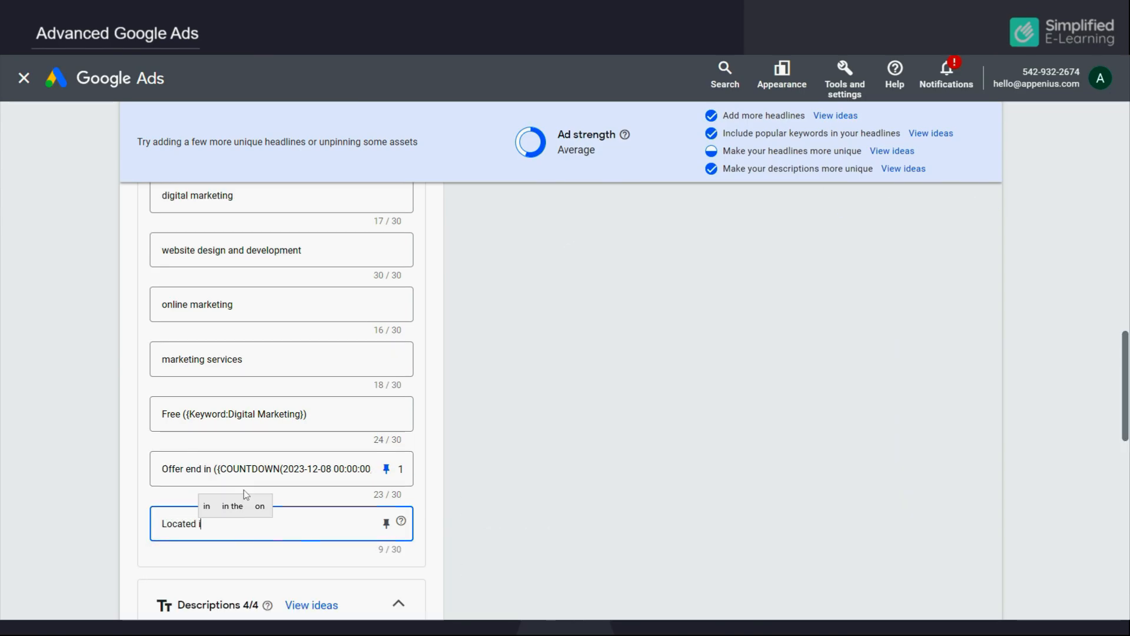
text(in)
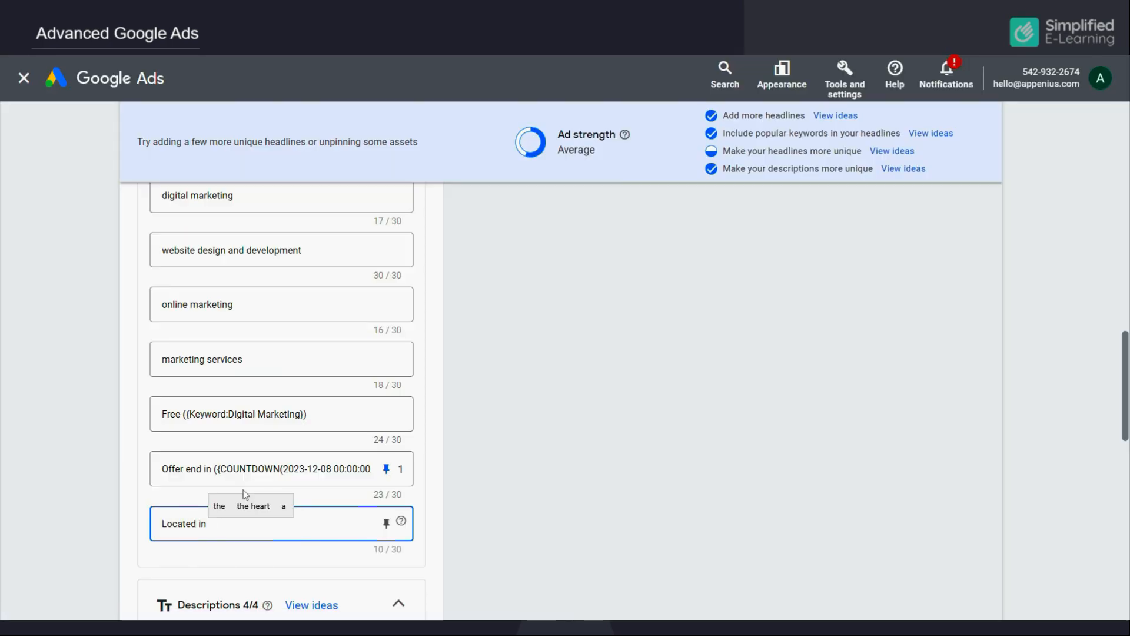
Add a Town/City location insertion in parentheses after "Located in", with the default text "Vellore"
text( ({)
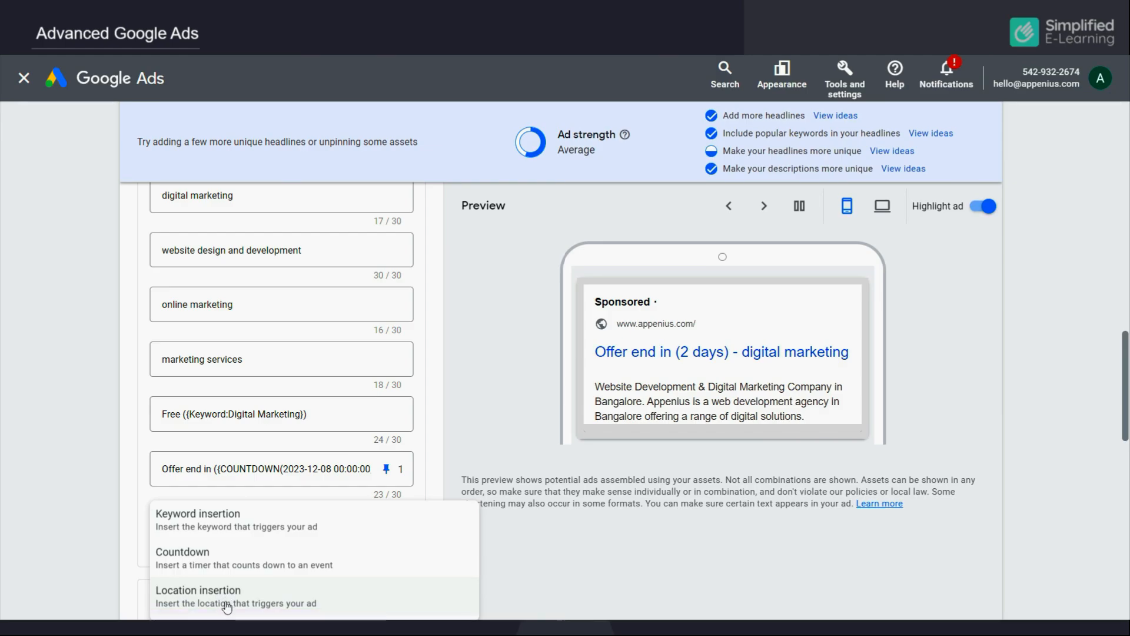
click(231, 605)
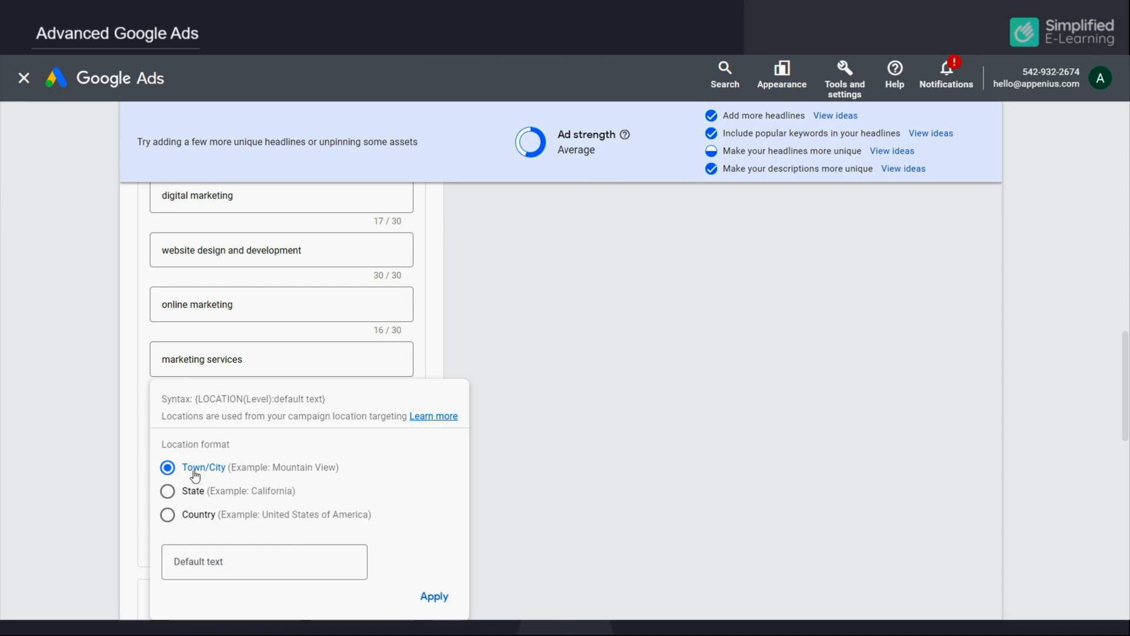
click(227, 560)
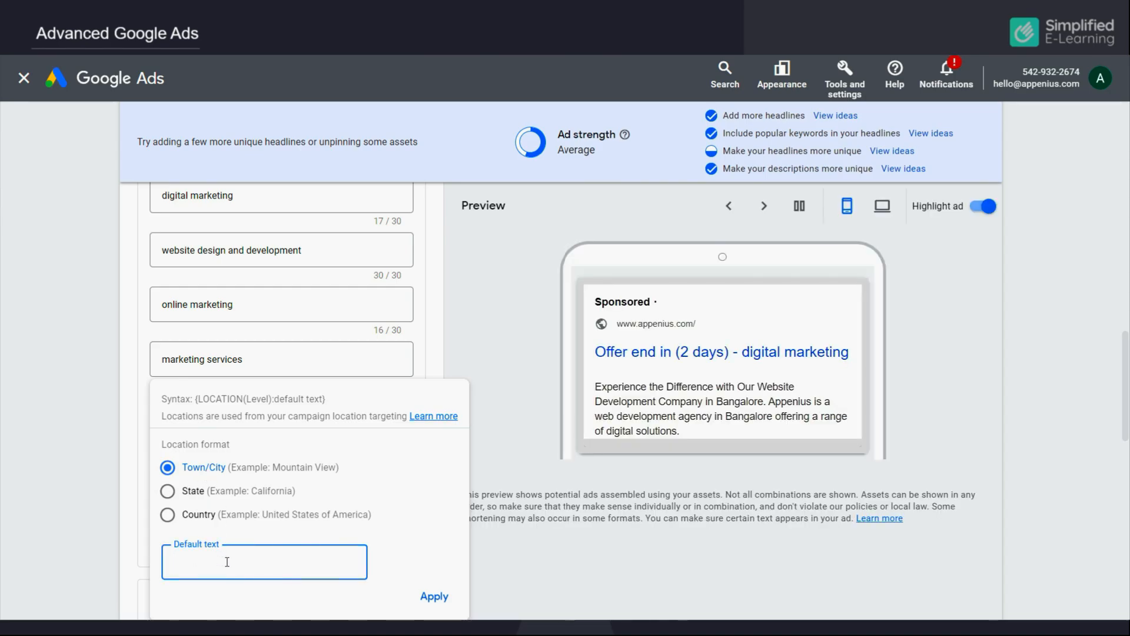
text(Vellore)
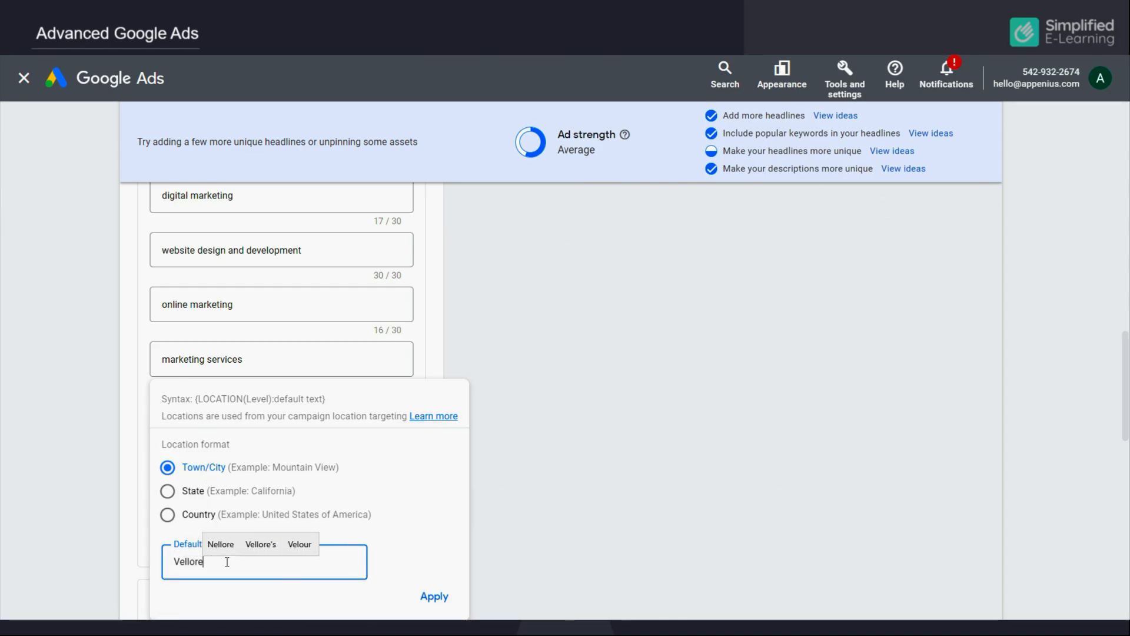
click(439, 597)
Pin the "Located in" headline to position 1 and check it in the ad preview
click(386, 523)
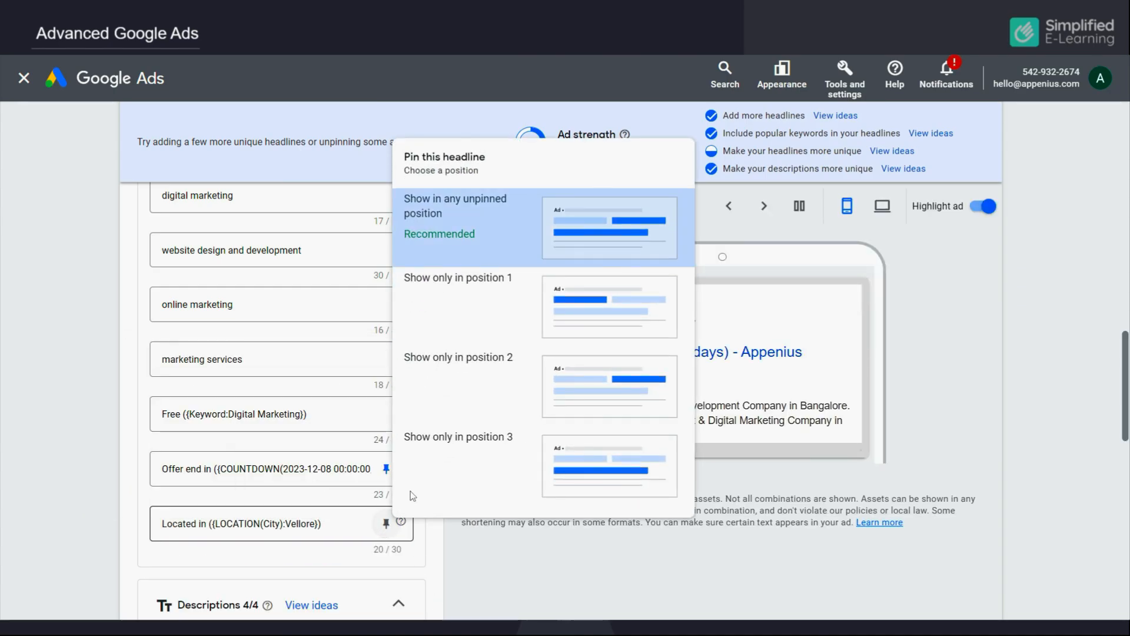
click(487, 289)
scroll(669, 374, down, 1)
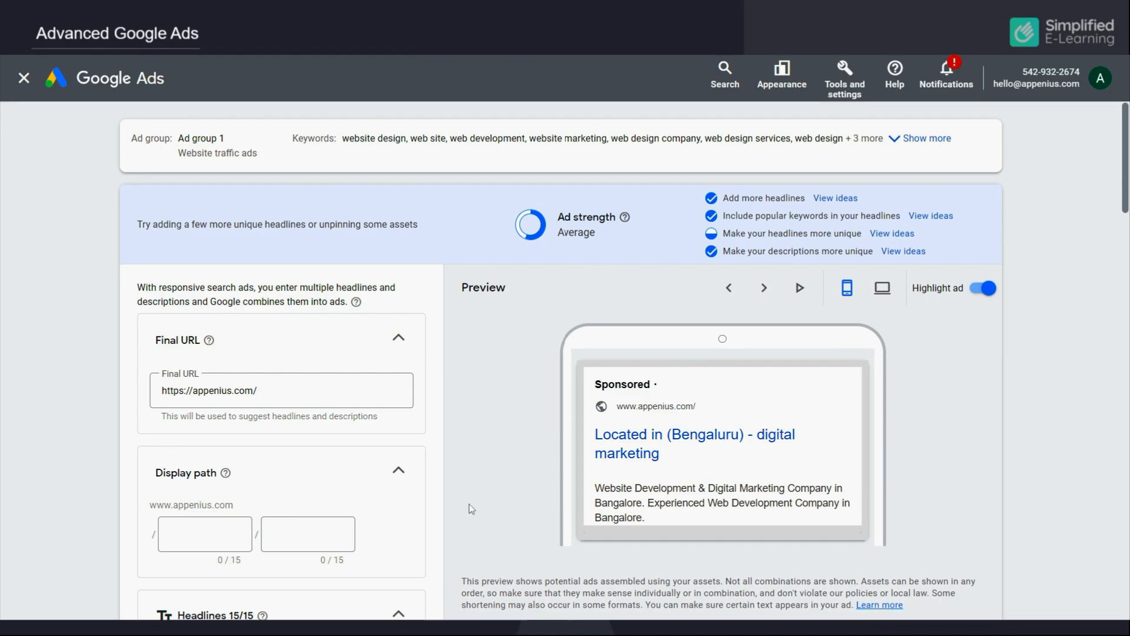
Bring up the dynamic insertion options at the end of the first description, and remove the added brackets again
scroll(468, 504, down, 15)
scroll(412, 471, down, 2)
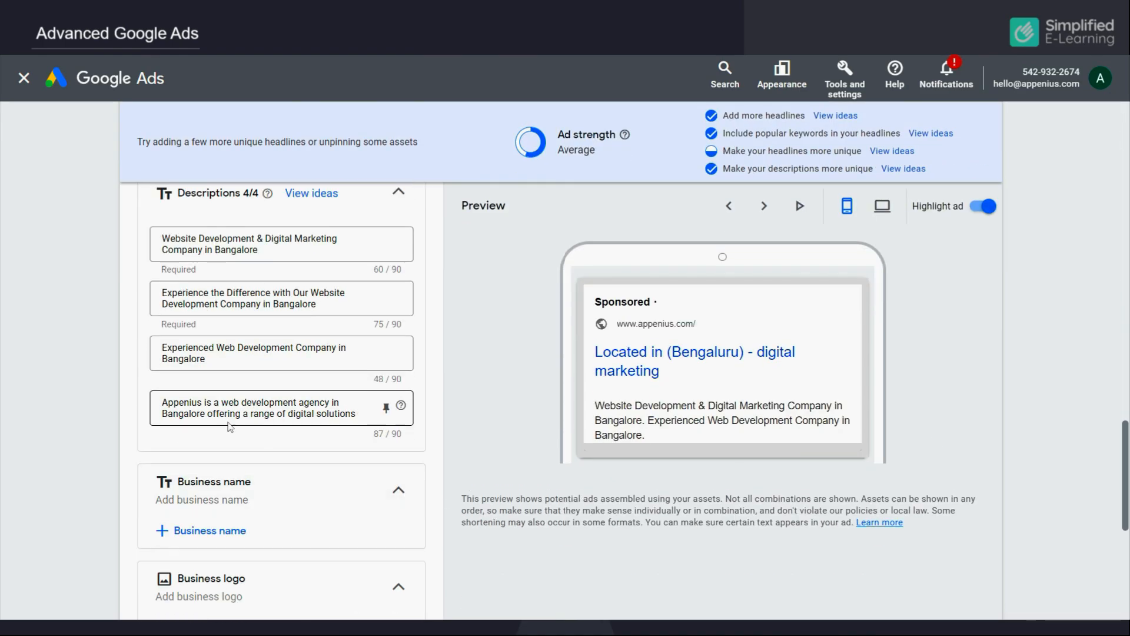
scroll(226, 419, up, 3)
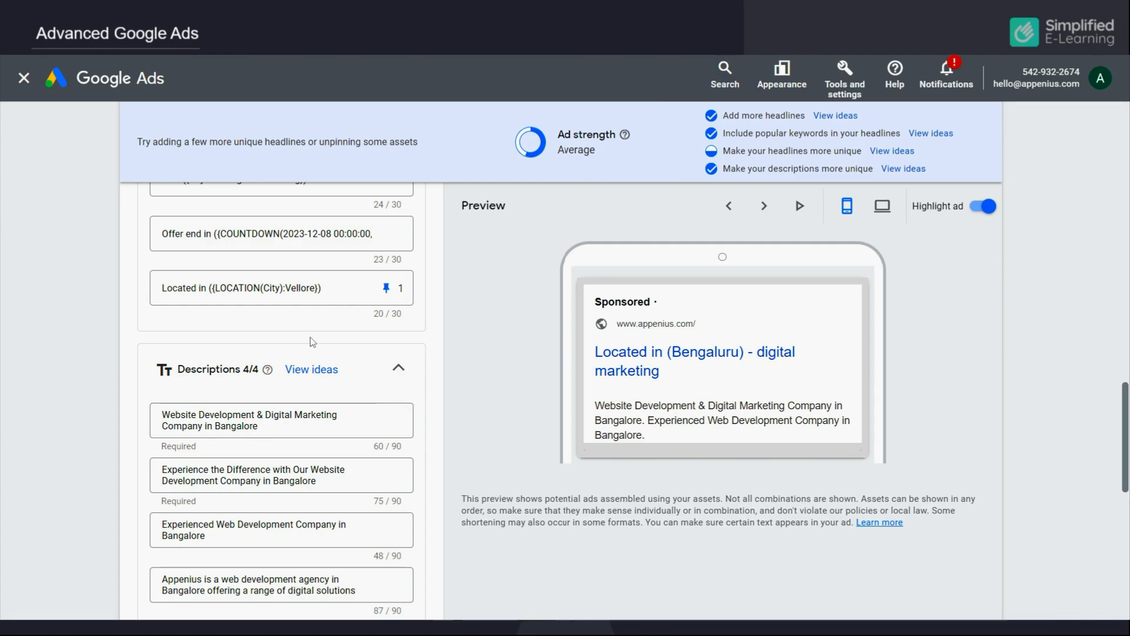
click(279, 428)
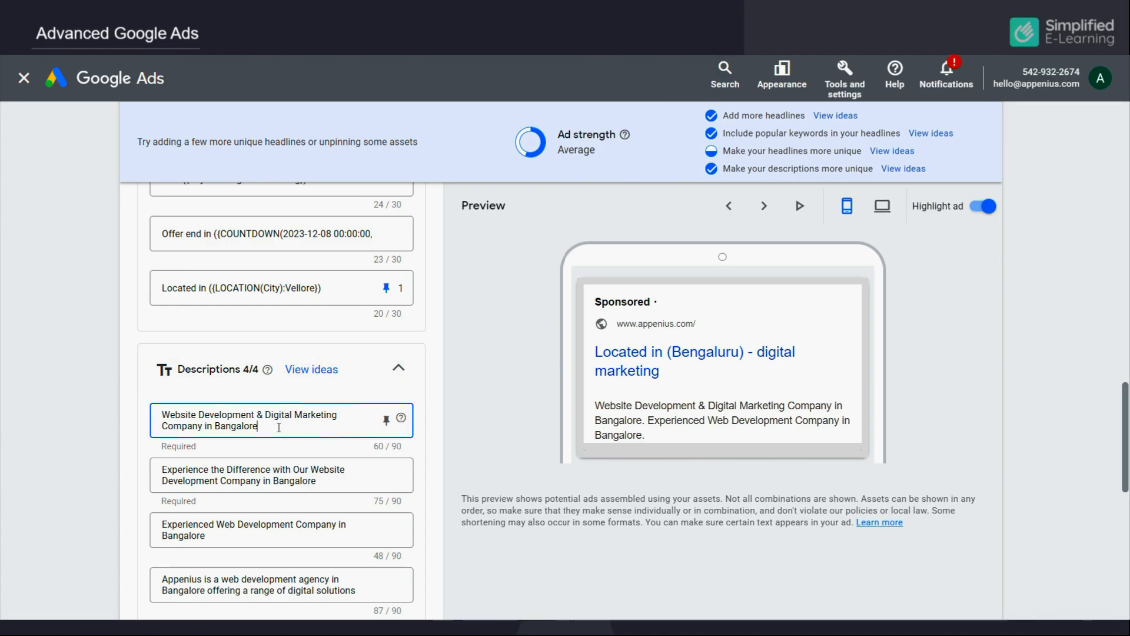
text(({)
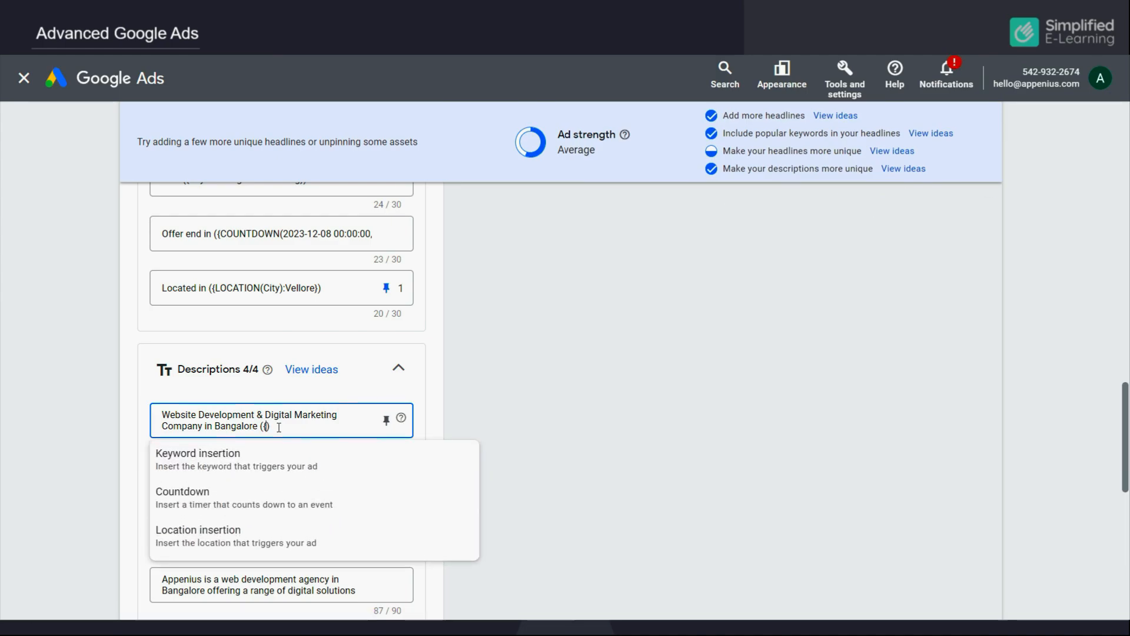
key(BackSpace)
key(BackSpace)
key(BackSpace)
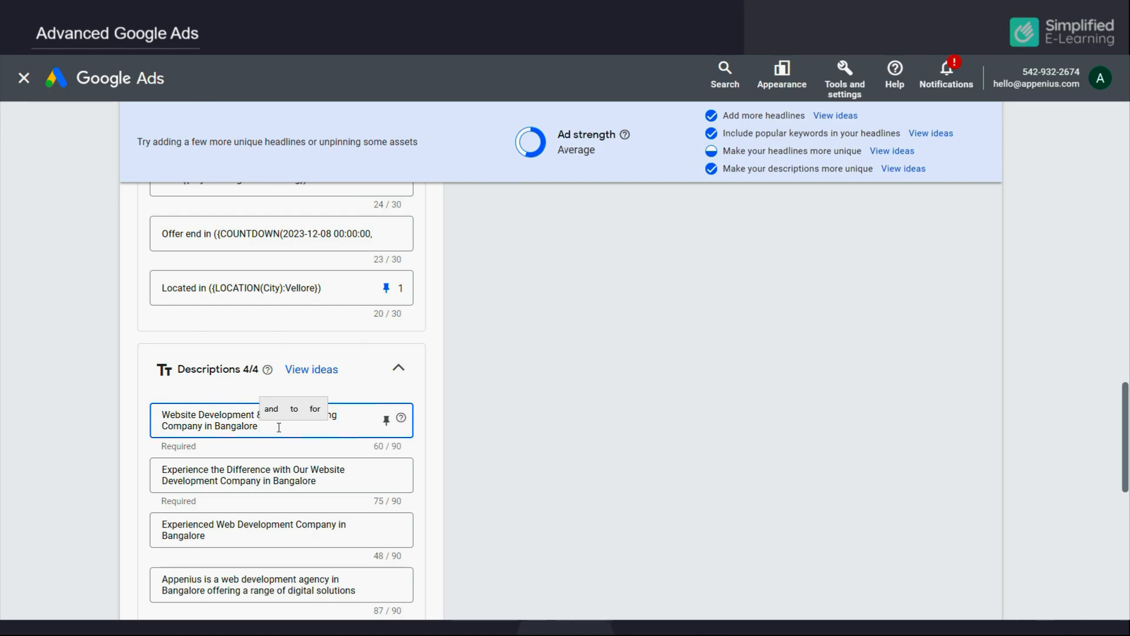